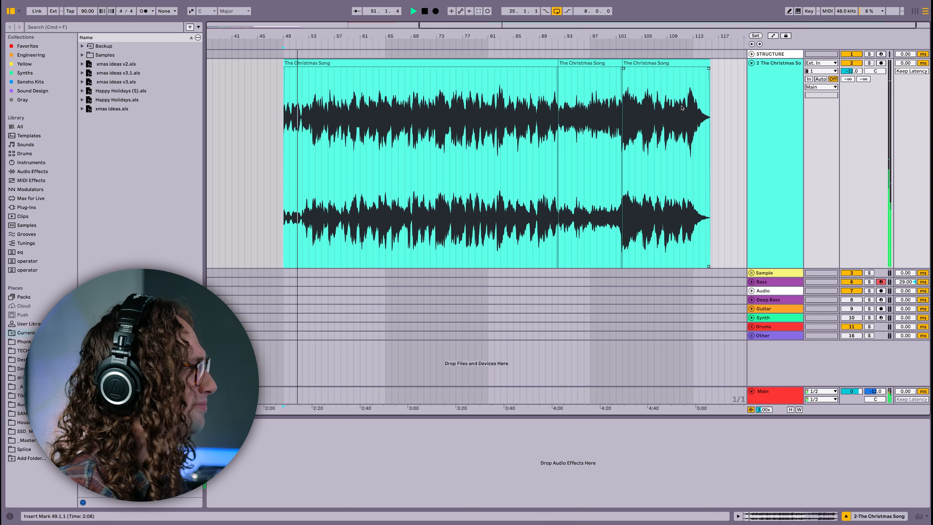
# Stop the song and audition its middle clip spanning bars 92 to 102.
pyautogui.press('space')
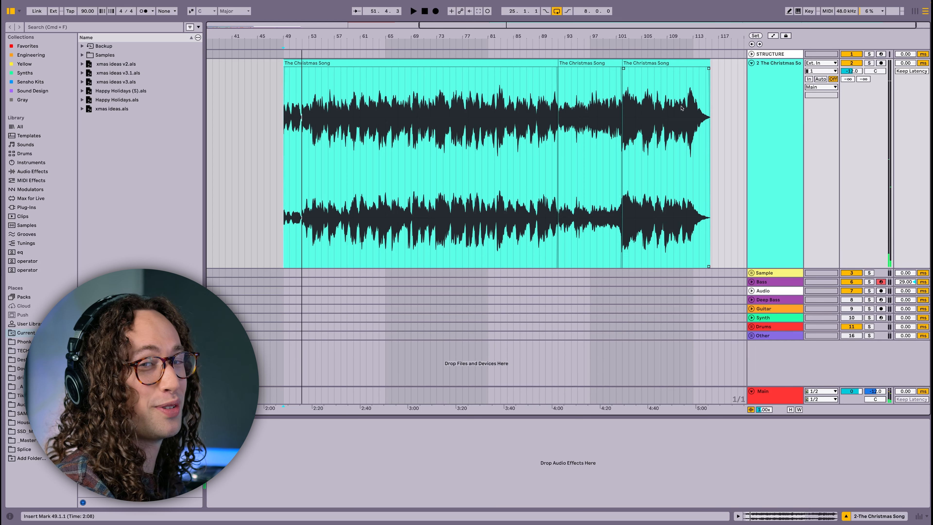
pyautogui.click(478, 136)
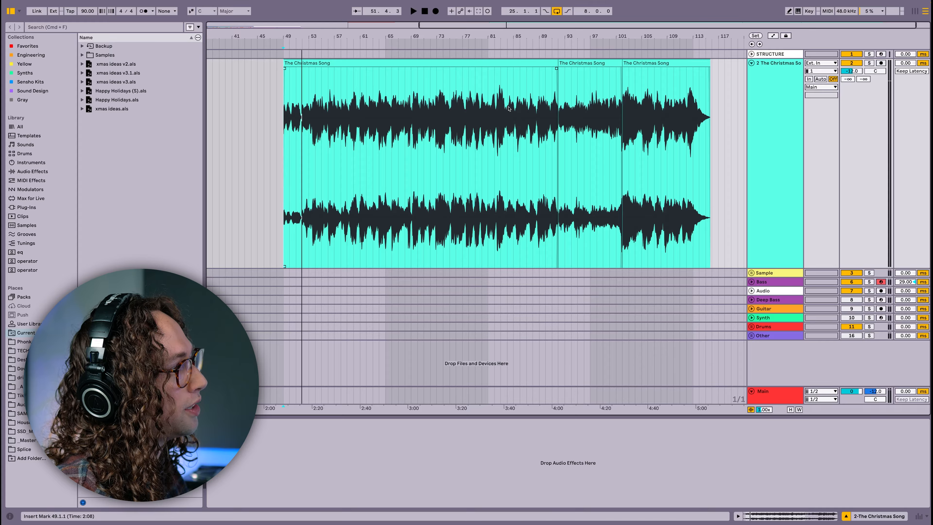
pyautogui.click(599, 64)
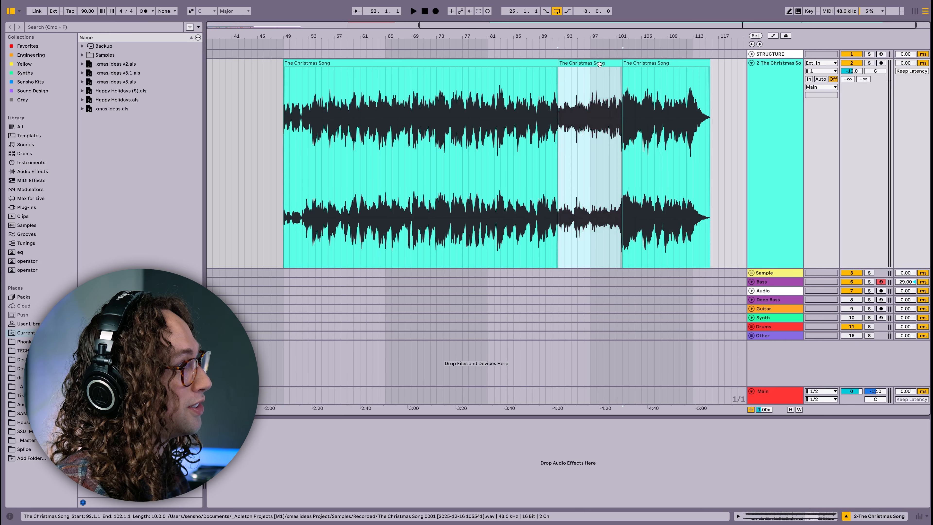
pyautogui.press('space')
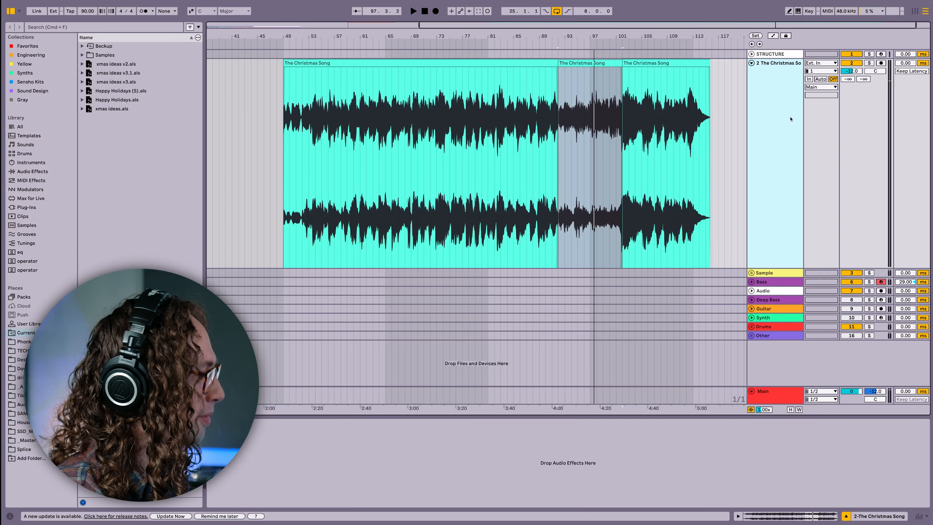
# Insert a MIDI track below the song track and load the song's middle clip onto it as a Simpler sample.
pyautogui.press('super+shift+t')
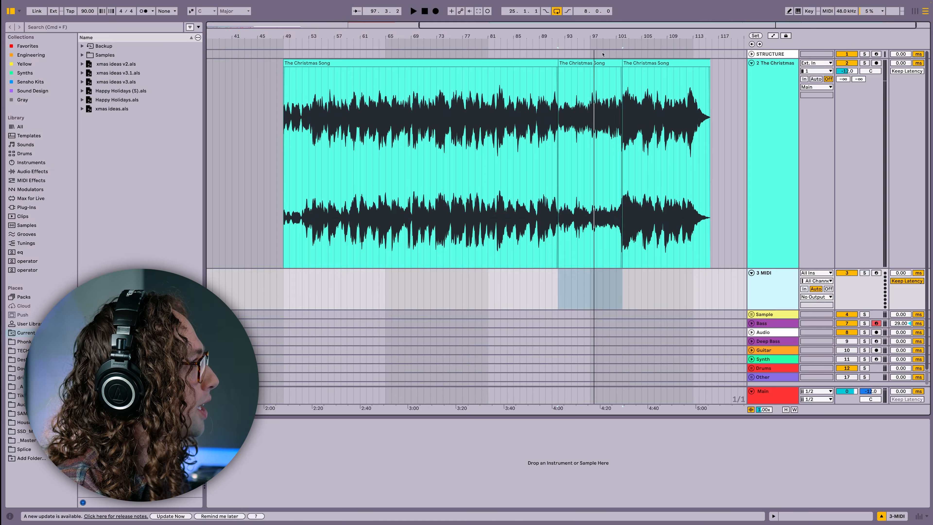
pyautogui.click(587, 64)
pyautogui.moveTo(592, 63); pyautogui.dragTo(735, 301)
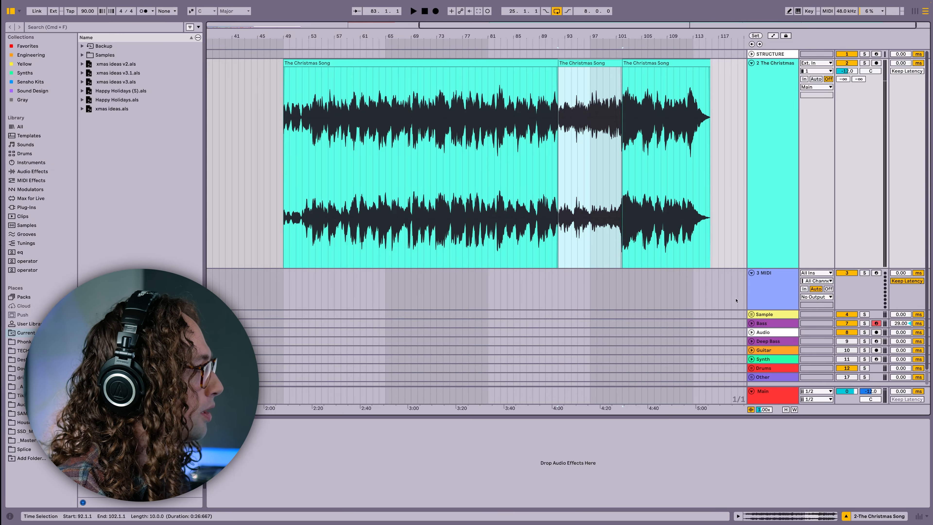
pyautogui.click(762, 286)
pyautogui.moveTo(591, 63); pyautogui.dragTo(541, 452)
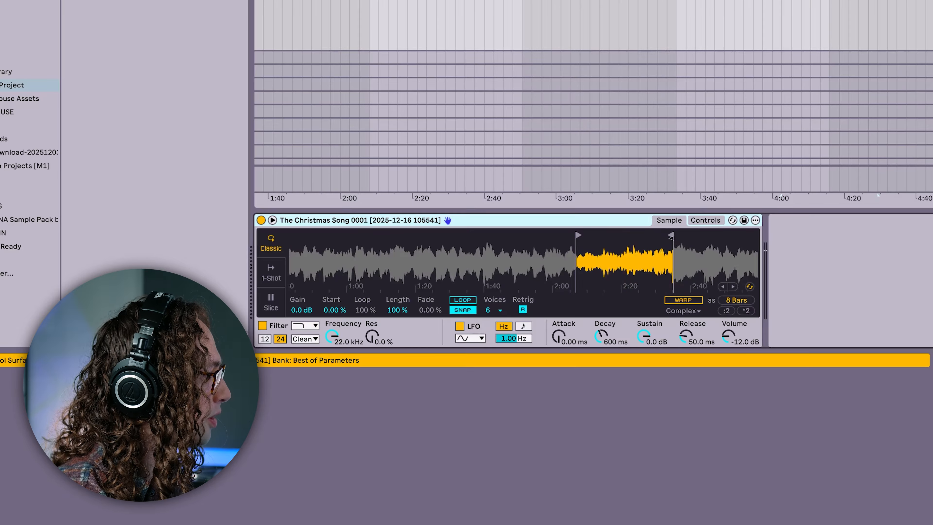
# Extend the sample region to 16 bars and put Simpler in Slice mode with slicing set to Manual.
pyautogui.moveTo(671, 238); pyautogui.dragTo(700, 239)
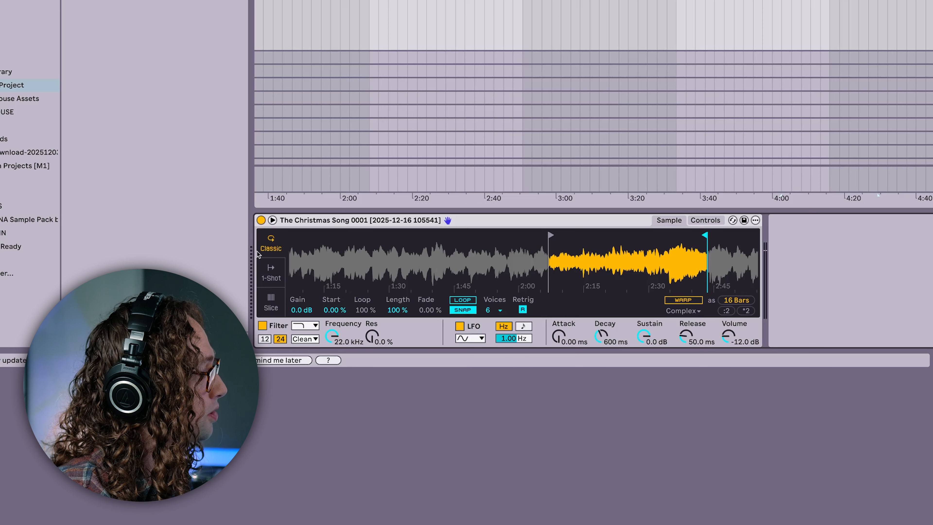
pyautogui.click(270, 302)
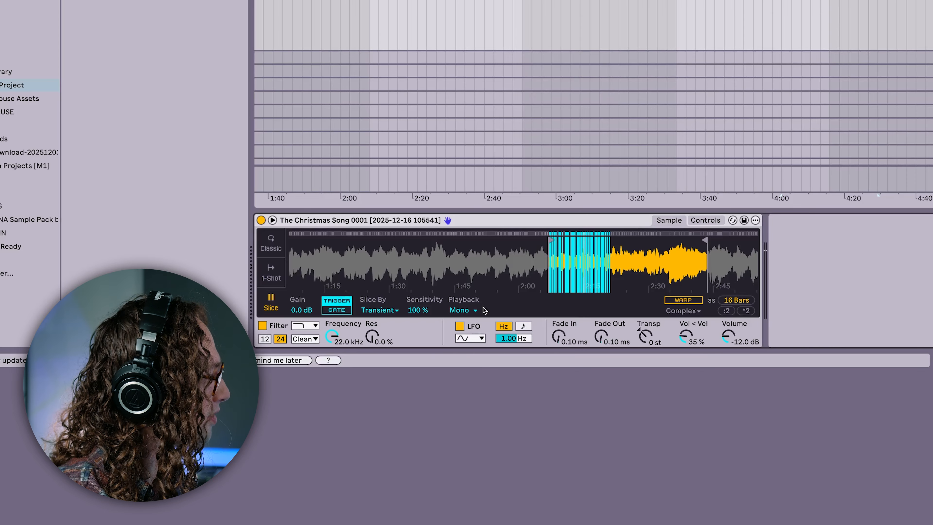
pyautogui.moveTo(415, 312); pyautogui.dragTo(415, 321)
pyautogui.moveTo(644, 269); pyautogui.dragTo(614, 272)
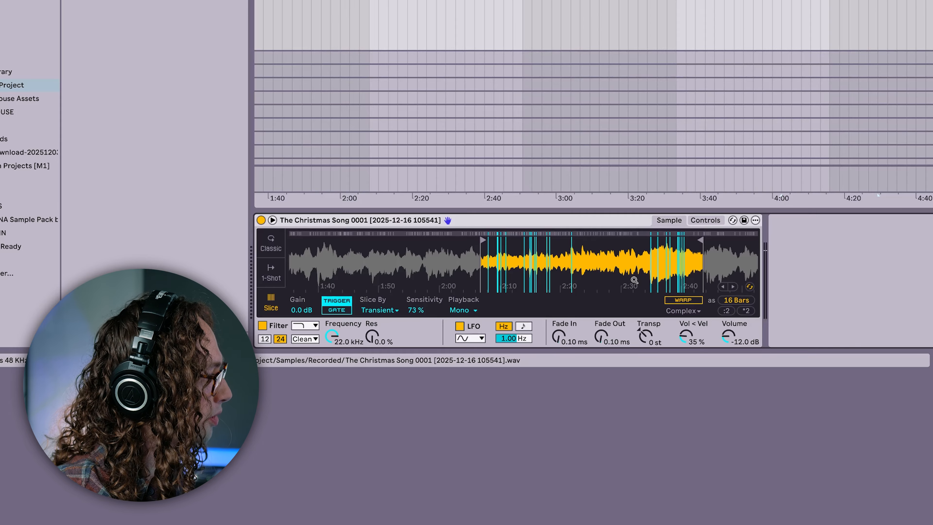
pyautogui.click(389, 311)
pyautogui.click(388, 352)
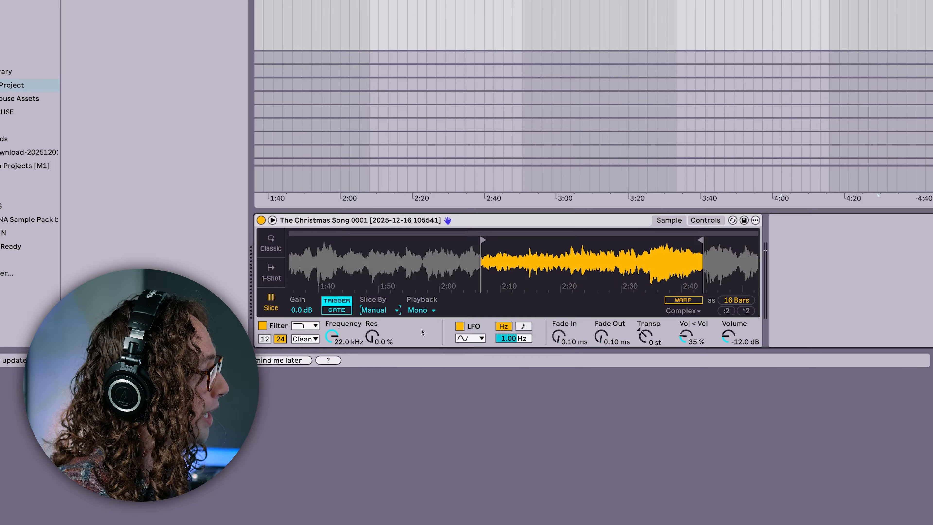
pyautogui.click(375, 311)
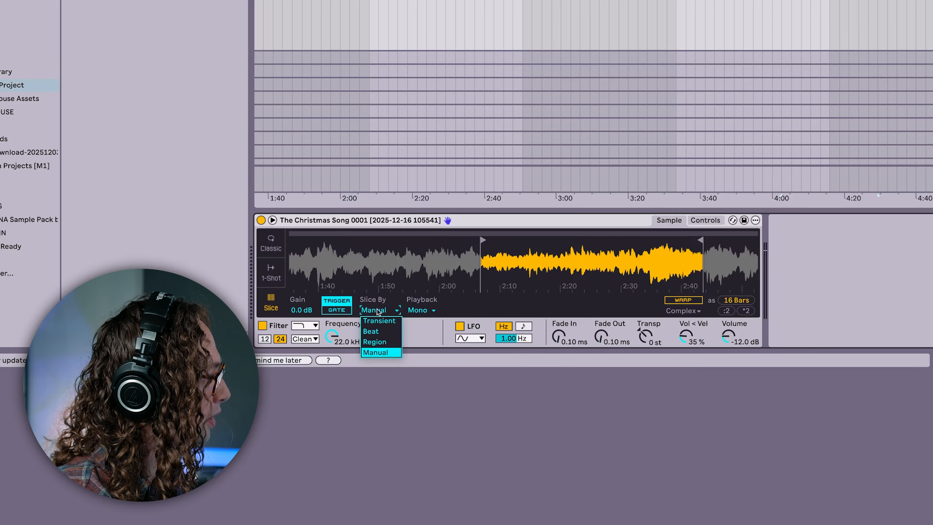
pyautogui.click(434, 326)
# Adjust the first slice marker after the region's start and add three more markers on the following notes.
pyautogui.moveTo(501, 256)
pyautogui.mouseDown()
pyautogui.moveTo(501, 283)
pyautogui.moveTo(533, 283)
pyautogui.mouseUp()
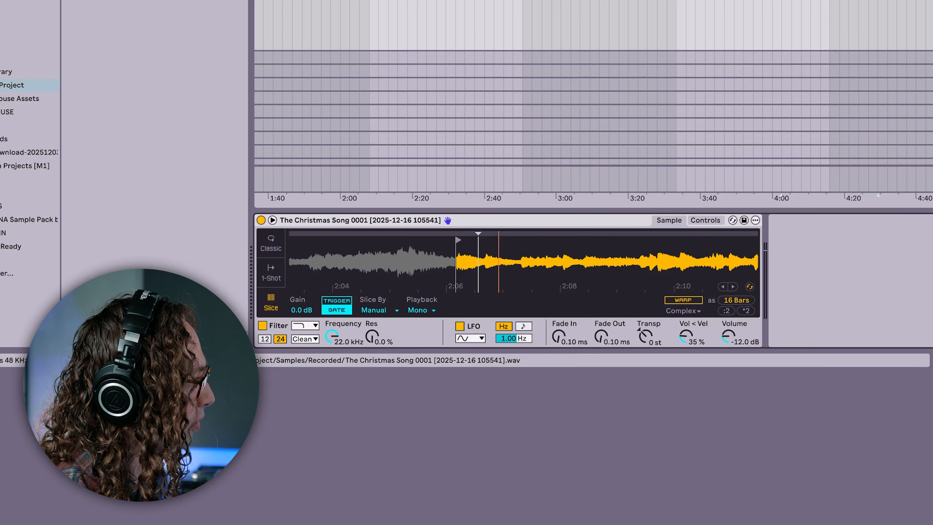
pyautogui.moveTo(482, 235); pyautogui.dragTo(485, 234)
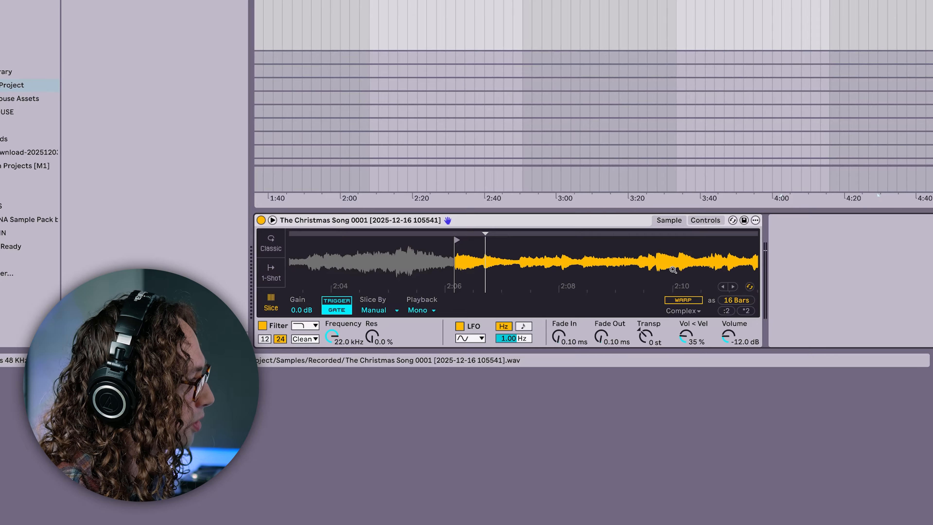
pyautogui.doubleClick(521, 259)
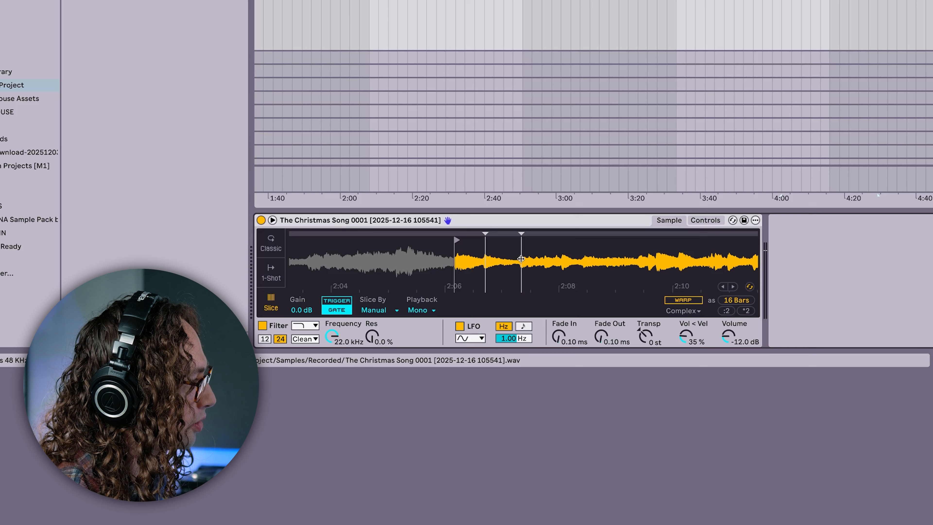
pyautogui.doubleClick(563, 258)
pyautogui.doubleClick(584, 256)
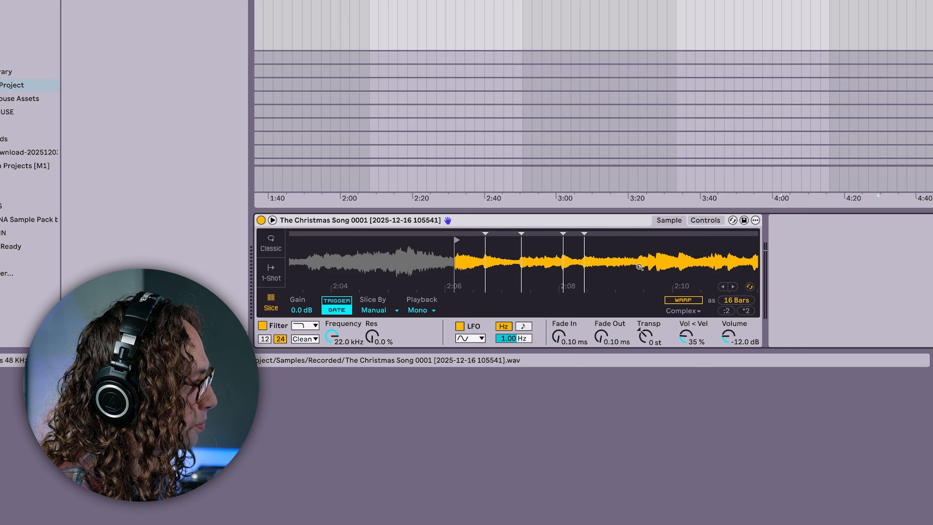
pyautogui.moveTo(657, 260); pyautogui.dragTo(627, 265)
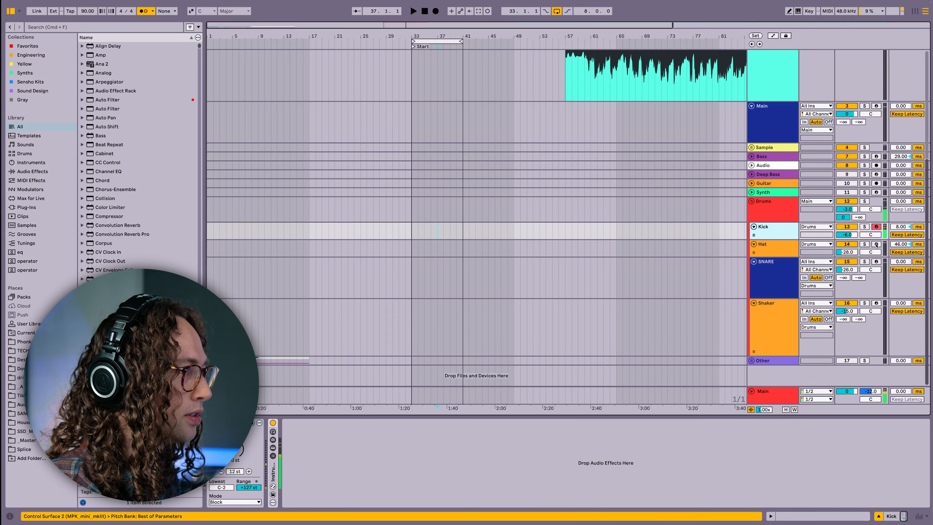
# Record-arm the Hat, SNARE and Shaker tracks in turn and select bars 33 to 41 across the drum tracks.
pyautogui.click(876, 244)
pyautogui.click(876, 262)
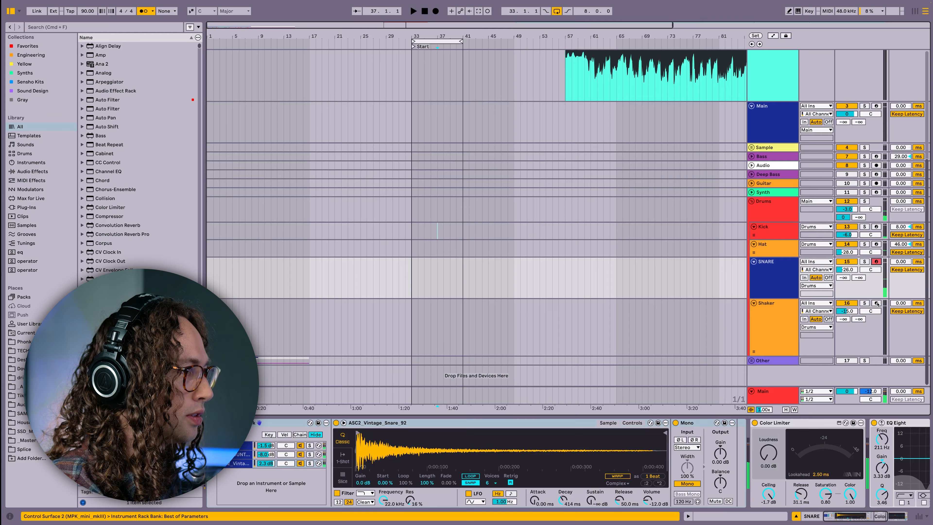
pyautogui.click(876, 303)
pyautogui.click(531, 234)
pyautogui.moveTo(412, 230); pyautogui.dragTo(463, 308)
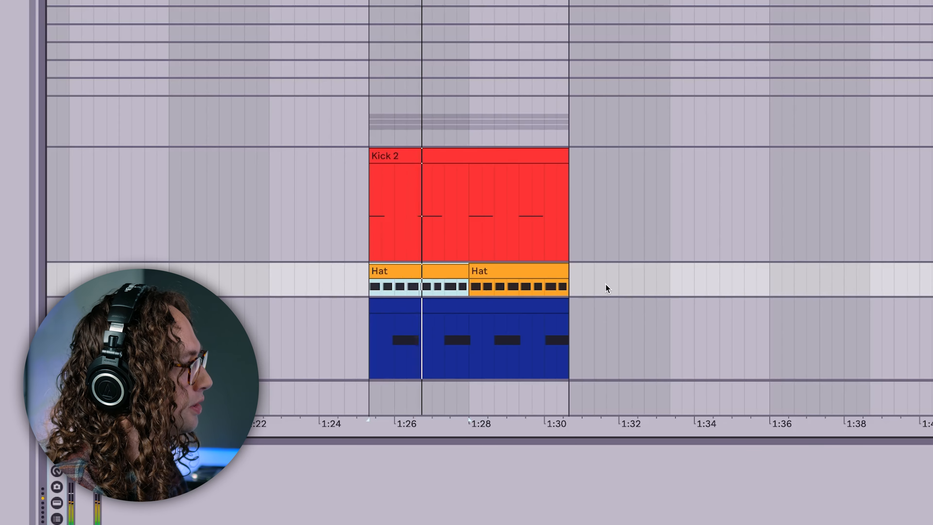
# Duplicate the four-bar Kick, Hat and SNARE clips directly after the originals.
pyautogui.click(548, 274)
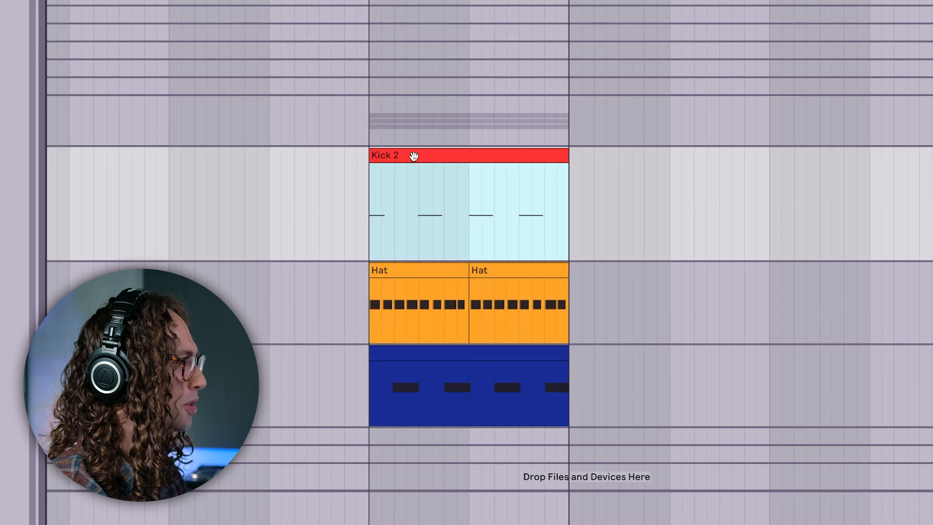
pyautogui.keyDown('shift'); pyautogui.click(575, 387); pyautogui.keyUp('shift')
pyautogui.press('super+d')
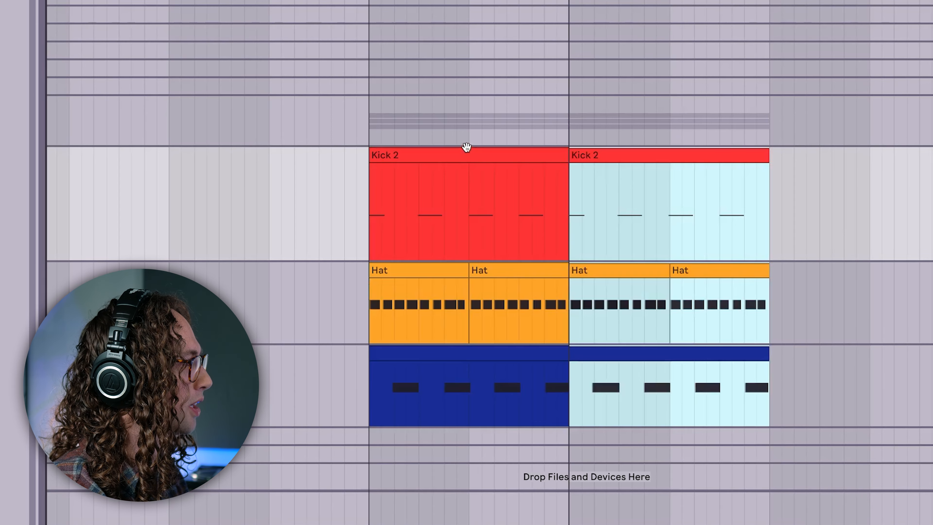
pyautogui.keyDown('shift'); pyautogui.click(466, 155); pyautogui.keyUp('shift')
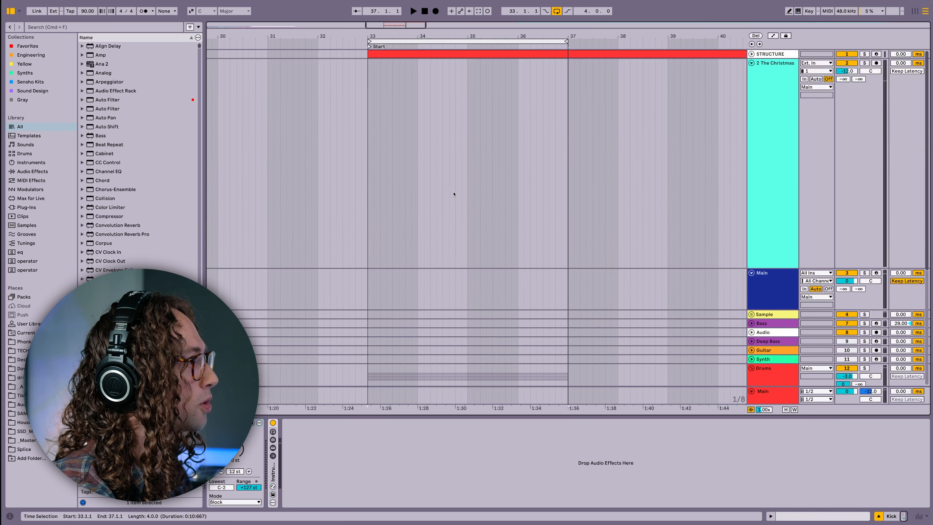
# Transpose the Main track's sliced sample by -4 st and try the Thru playback mode for its slices.
pyautogui.click(779, 295)
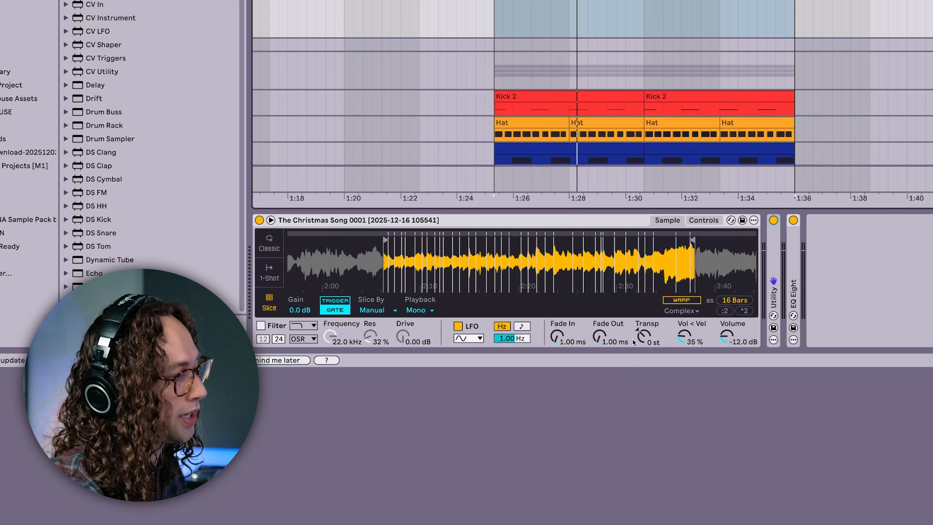
pyautogui.moveTo(643, 337); pyautogui.dragTo(644, 344)
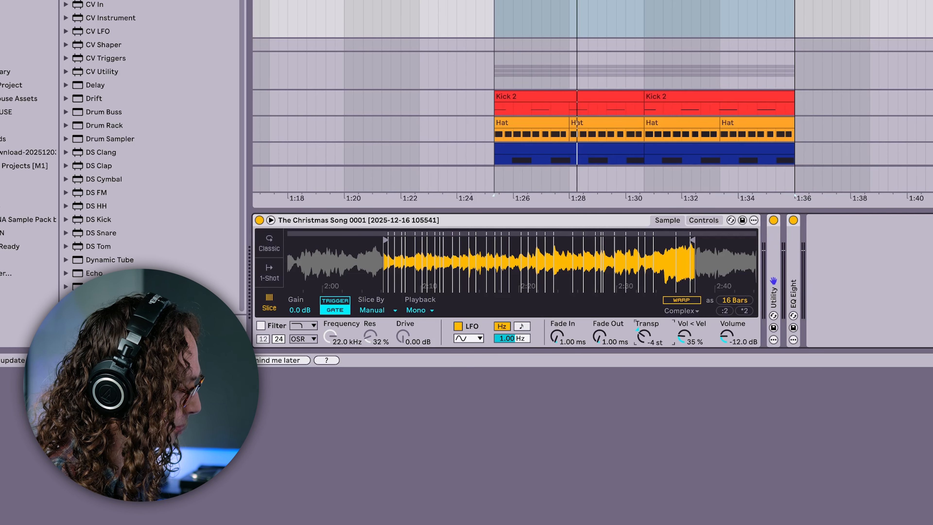
pyautogui.press('space')
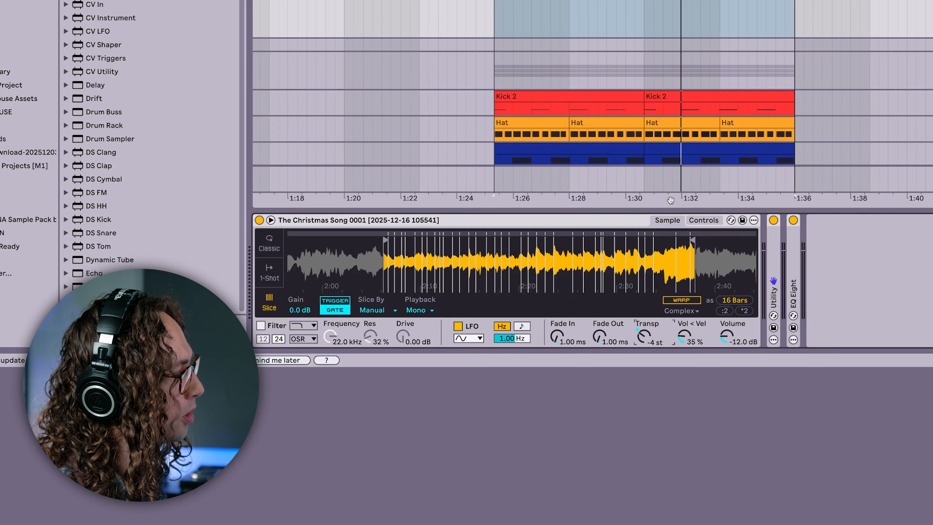
pyautogui.click(433, 311)
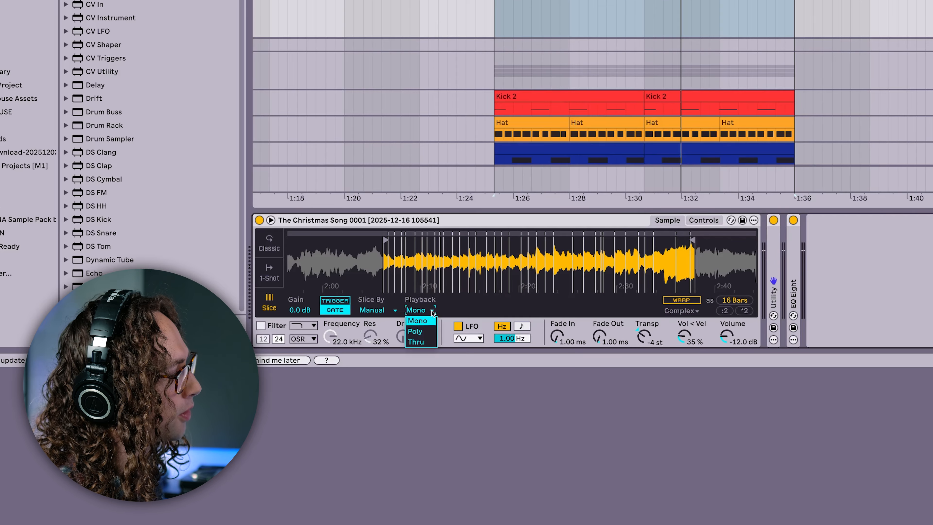
pyautogui.click(428, 345)
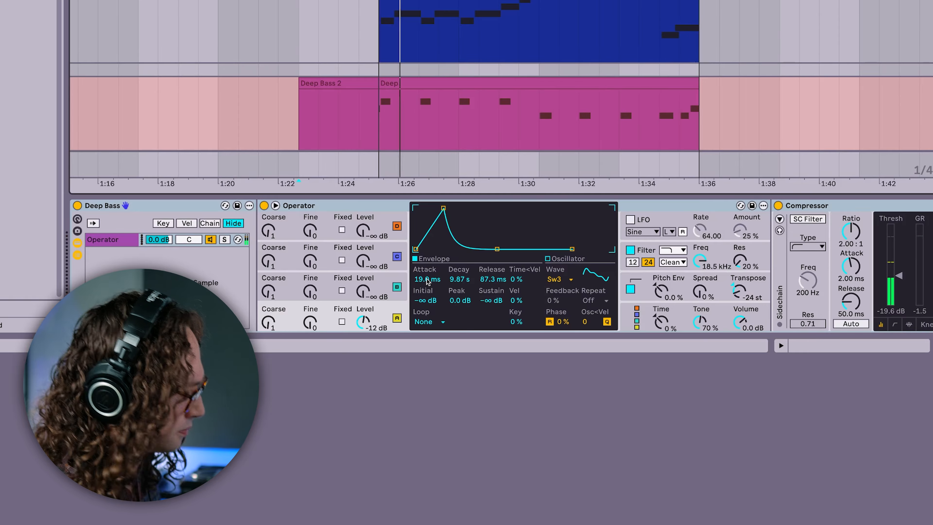
# Finish the Deep Bass recording and duplicate the Main sample track.
pyautogui.click(682, 85)
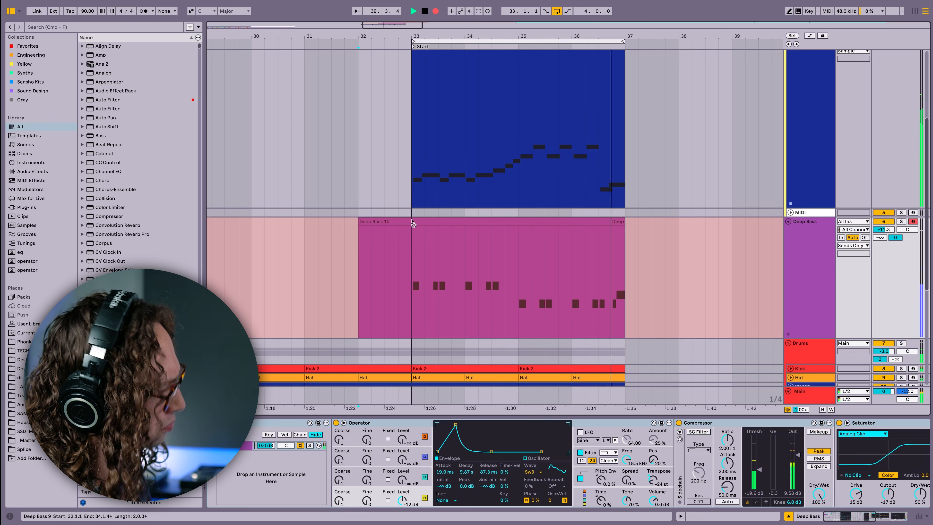
pyautogui.press('space')
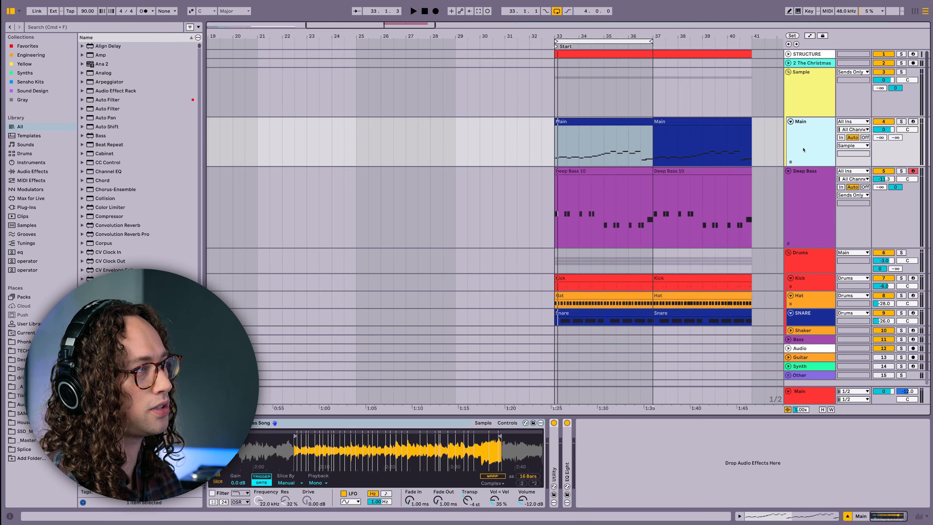
pyautogui.press('super+d')
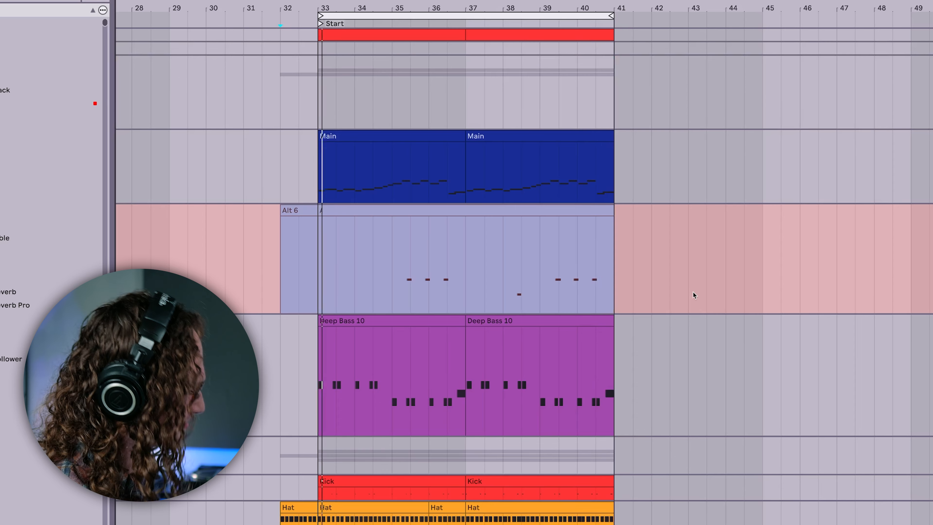
# Stop recording the Alt part, place the insert mark at bar 35 on the Alt track and start playback.
pyautogui.press('space')
pyautogui.click(400, 264)
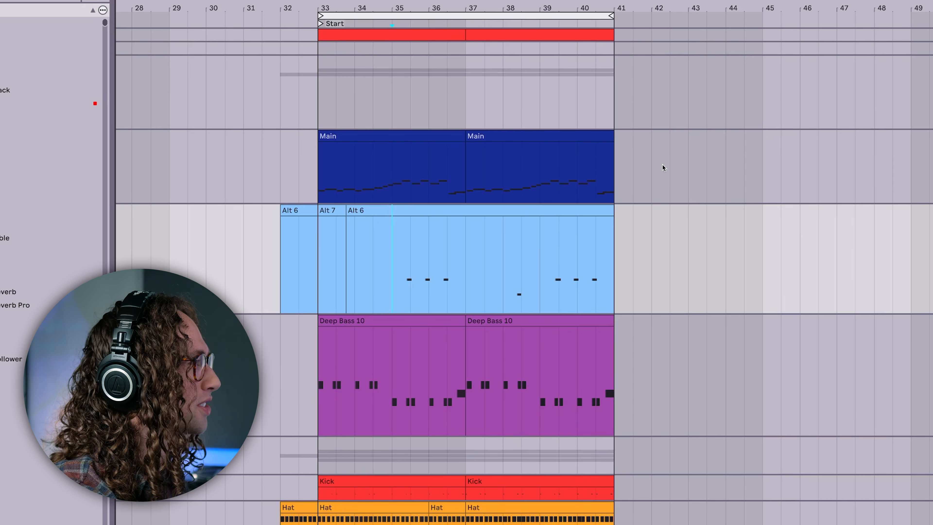
pyautogui.press('Up')
pyautogui.press('Down')
pyautogui.press('space')
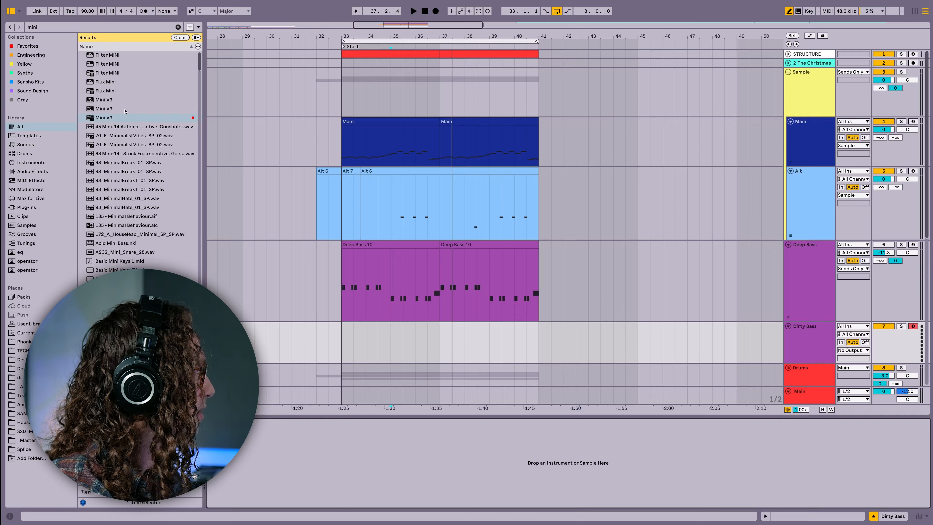
# Load Mini V3 onto the Dirty Bass track and choose a preset from its Bass category.
pyautogui.click(98, 118)
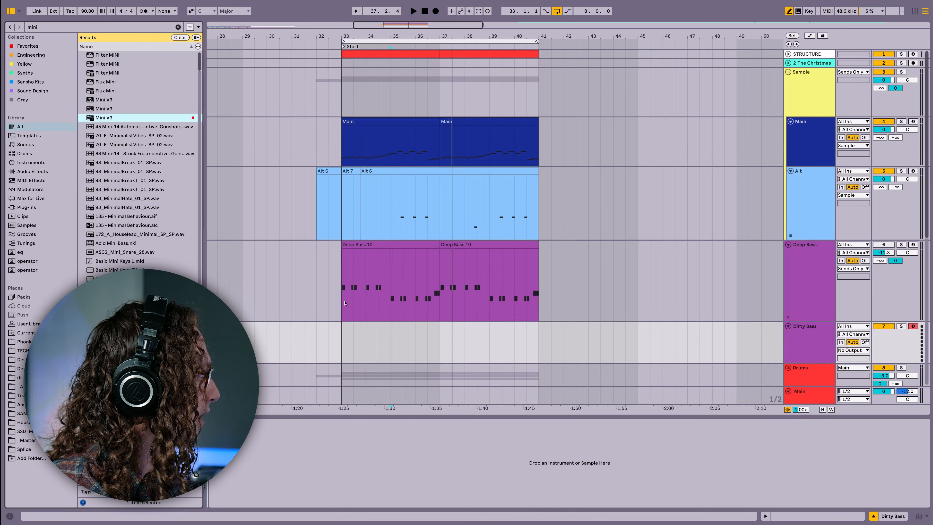
pyautogui.press('Return')
pyautogui.moveTo(229, 32); pyautogui.dragTo(503, 106)
pyautogui.click(484, 117)
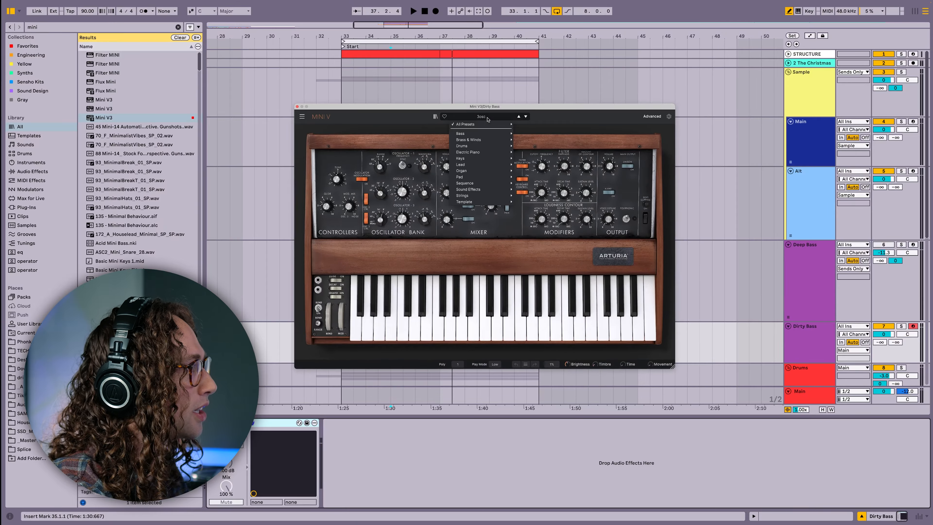
pyautogui.moveTo(487, 134)
pyautogui.click(551, 332)
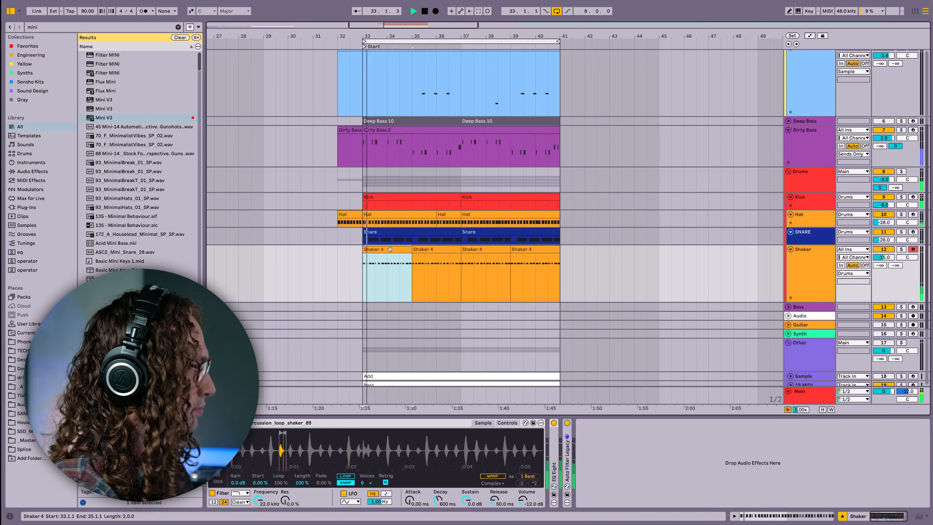
# Duplicate the two-bar Shaker clip from bar 33 twice and move the selection back to the first Shaker clip.
pyautogui.hotkey('ctrl', 'd')
pyautogui.hotkey('ctrl', 'd')
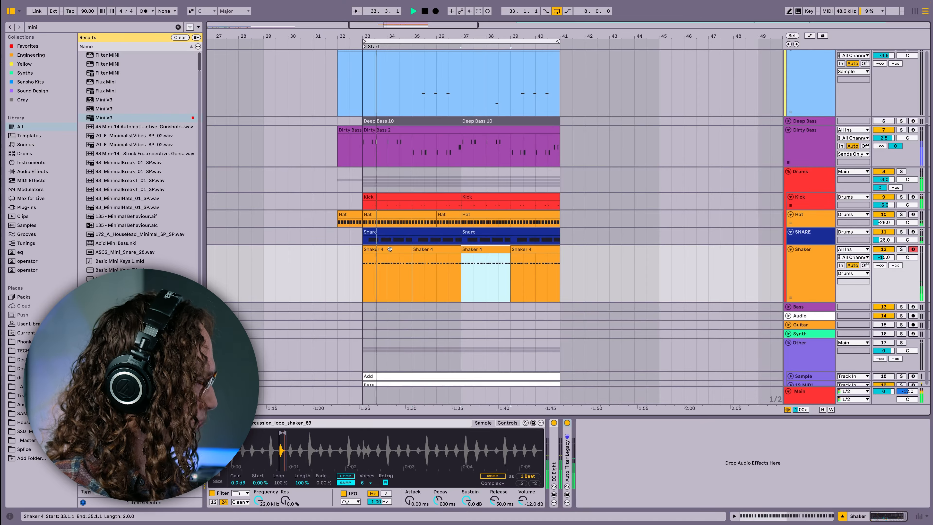
pyautogui.press('Right')
pyautogui.press('Left')
pyautogui.press('Left')
pyautogui.press('Left')
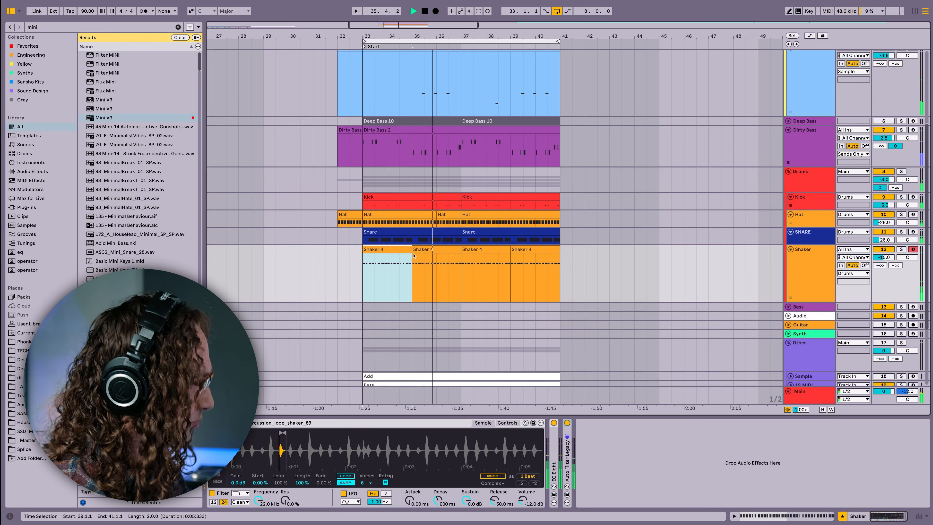
pyautogui.moveTo(443, 252); pyautogui.dragTo(396, 258)
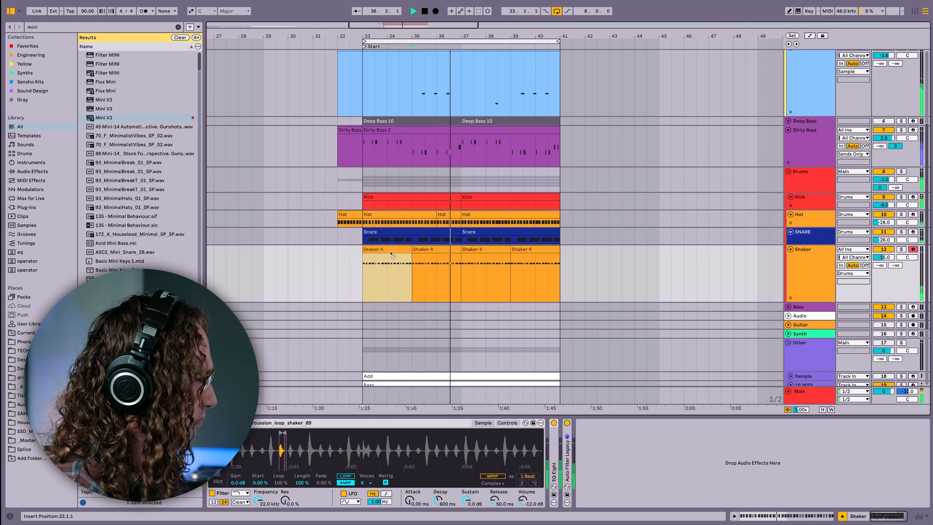
pyautogui.press('Right')
pyautogui.press('Right')
pyautogui.press('Right')
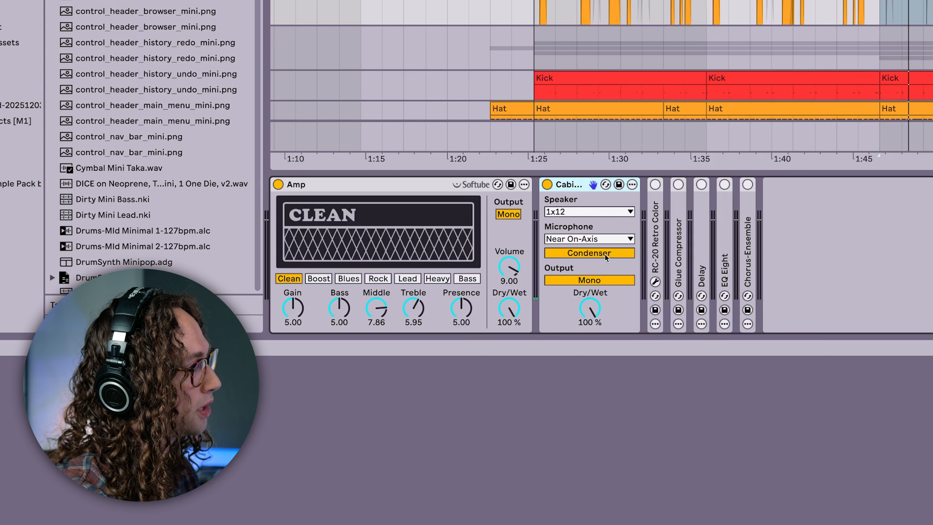
# Bypass and re-enable the Cabinet effect on the Guitar track for comparison, and restart playback from bar 33.
pyautogui.click(547, 184)
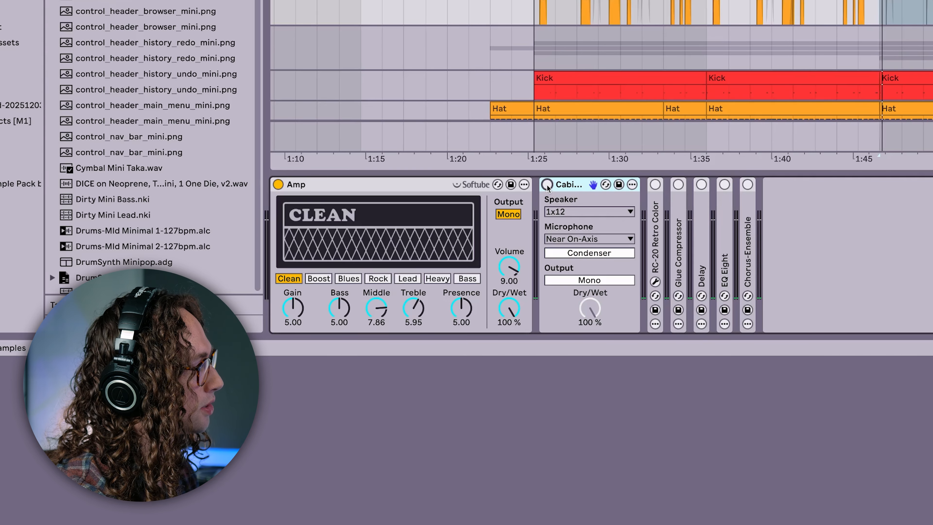
pyautogui.click(547, 185)
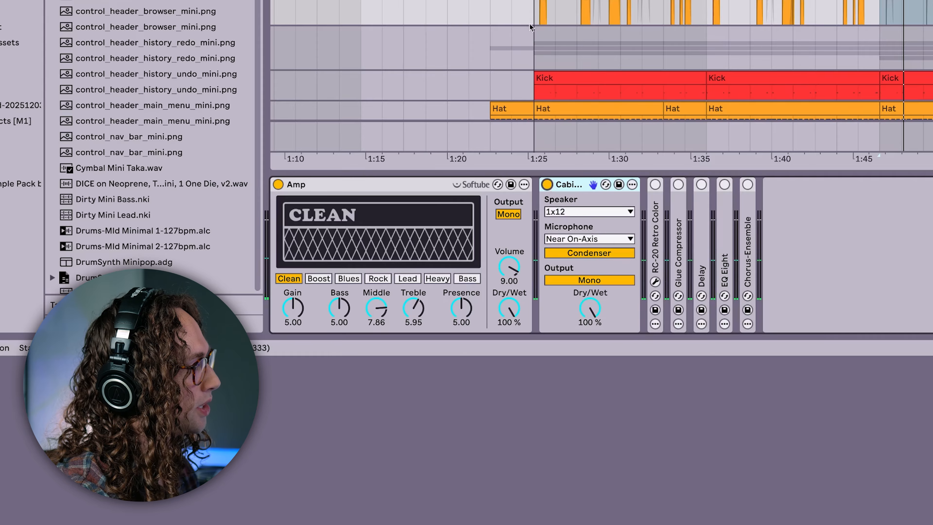
pyautogui.click(536, 6)
pyautogui.press('space')
pyautogui.click(575, 189)
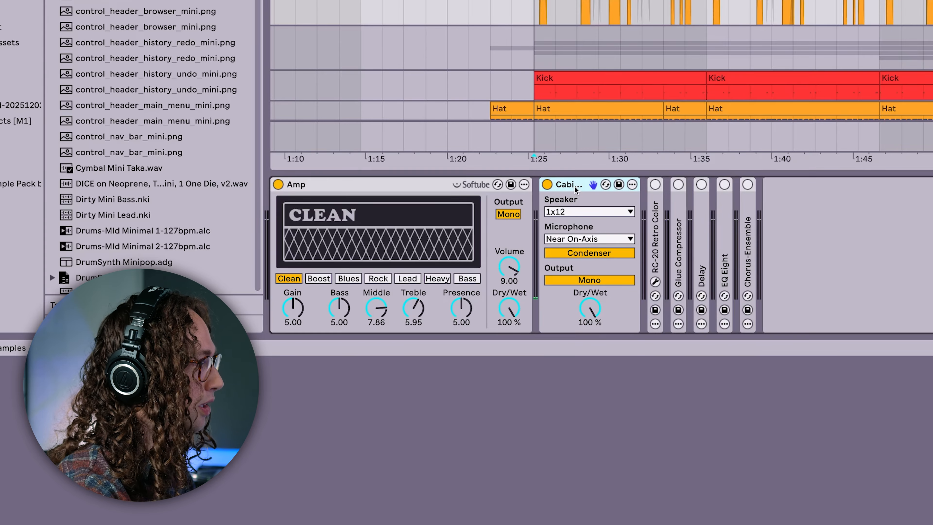
pyautogui.click(684, 19)
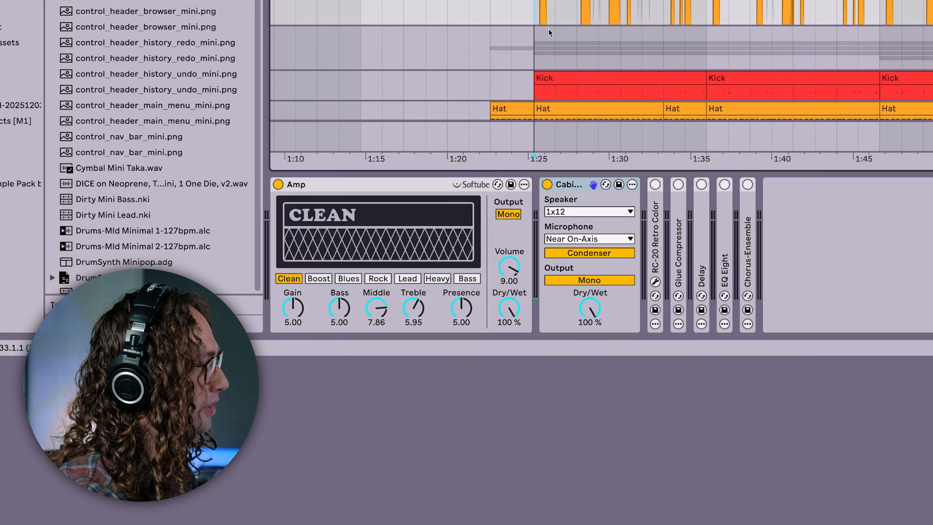
pyautogui.press('space')
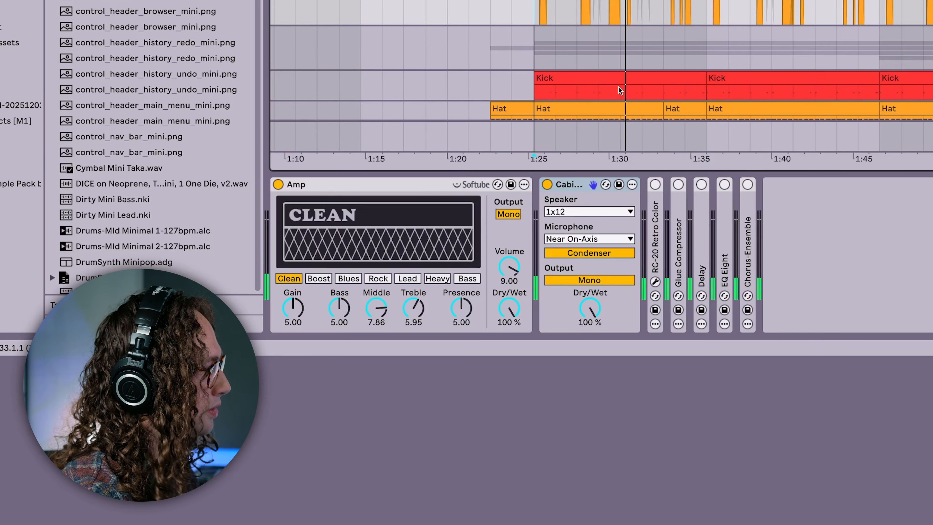
# Turn on RC-20 Retro Color and Glue Compressor in the Guitar track's effect chain.
pyautogui.click(655, 184)
pyautogui.click(682, 185)
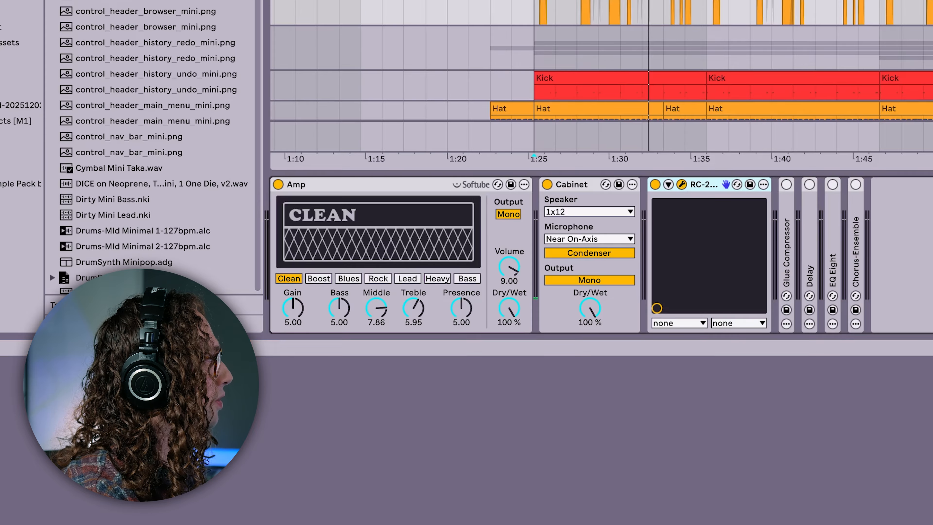
pyautogui.moveTo(684, 1); pyautogui.dragTo(914, 0)
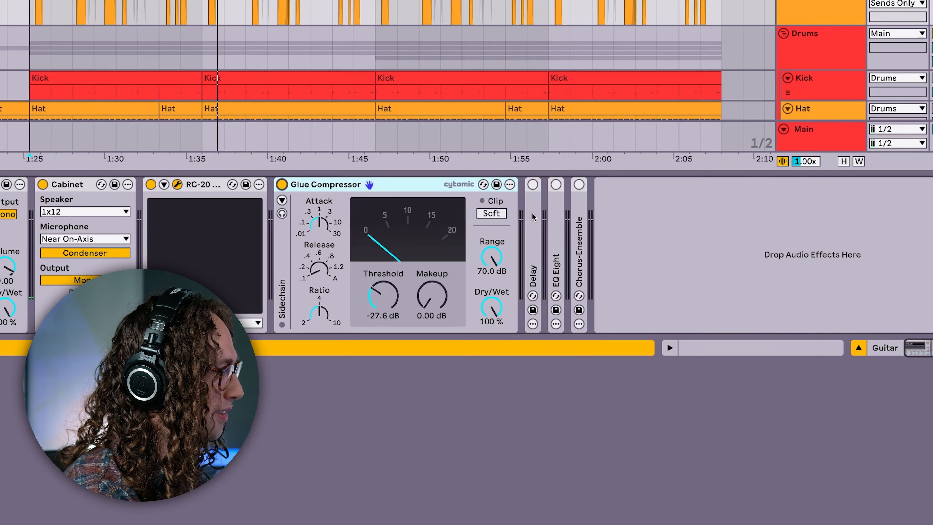
# Turn on Delay, EQ Eight and Chorus-Ensemble in the Guitar track's effect chain and listen to the guitar part.
pyautogui.doubleClick(533, 217)
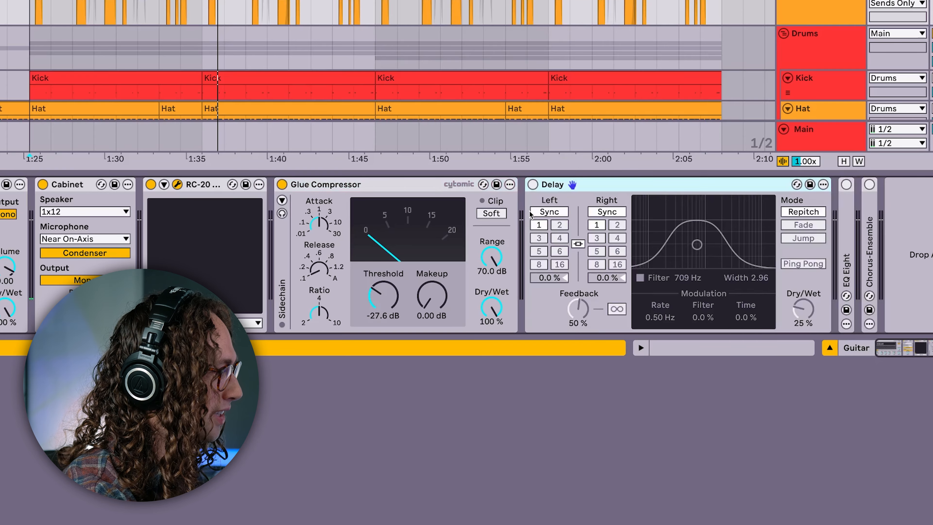
pyautogui.click(533, 184)
pyautogui.press('space')
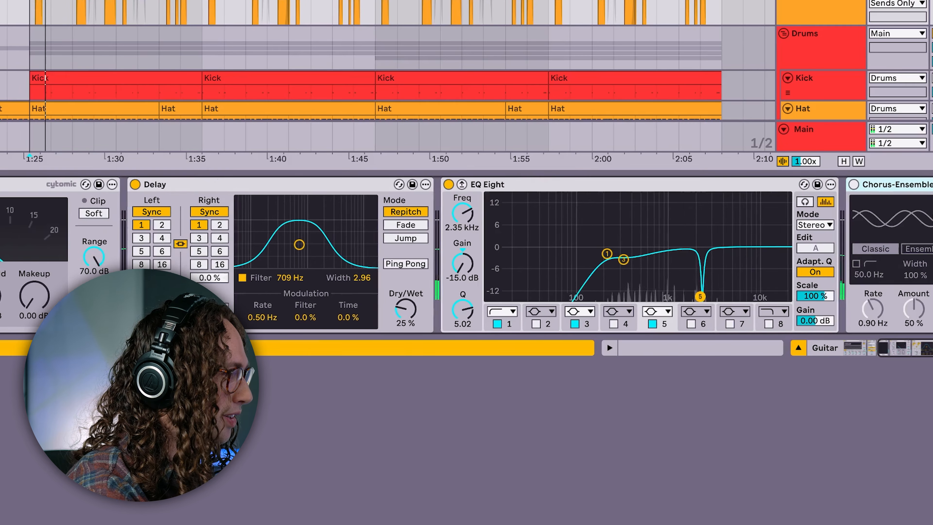
pyautogui.hscroll(3, 845, 220)
pyautogui.click(392, 185)
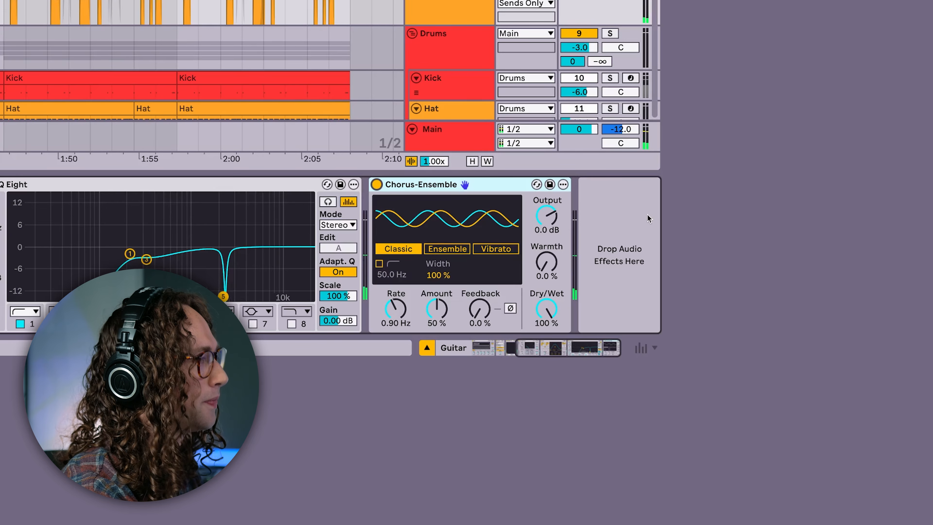
pyautogui.press('s')
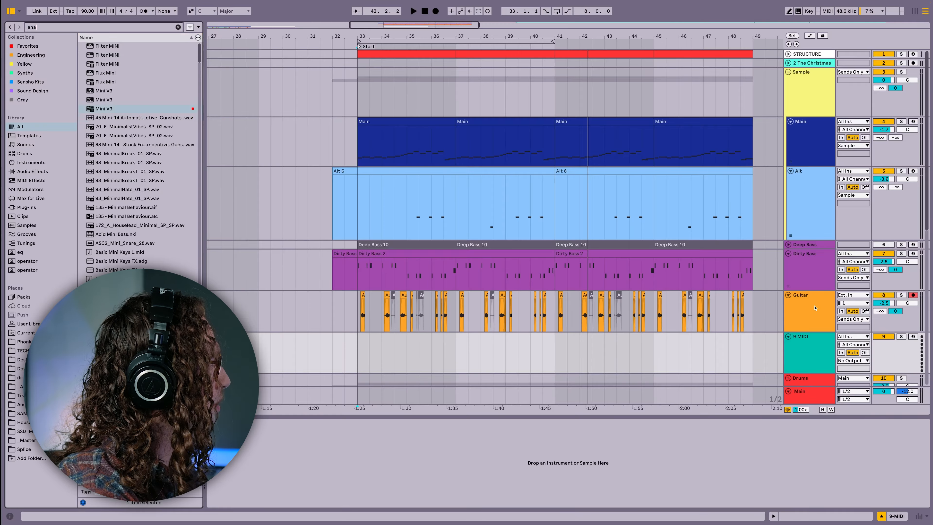
# Find Analog Lab V by searching for "analog lab", load it onto the new MIDI track and set the track volume to -17.4 dB.
pyautogui.write('log lab')
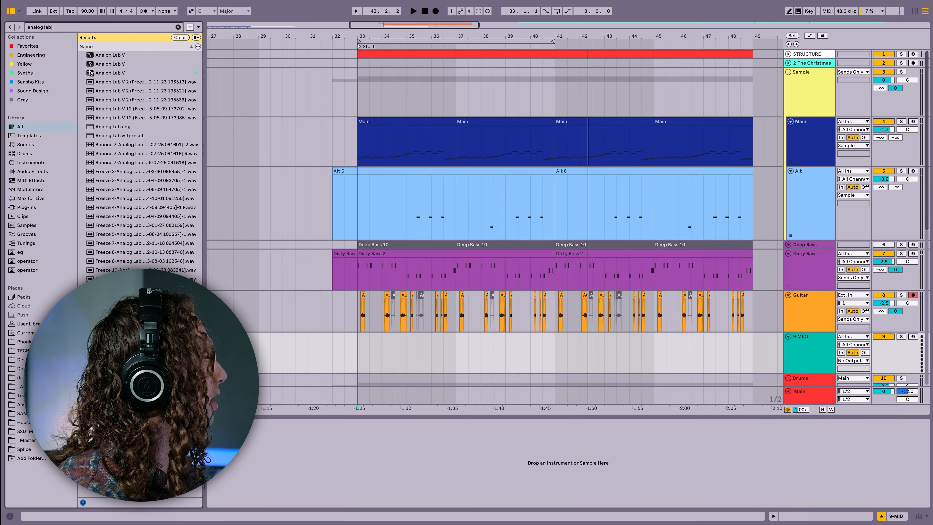
pyautogui.doubleClick(91, 73)
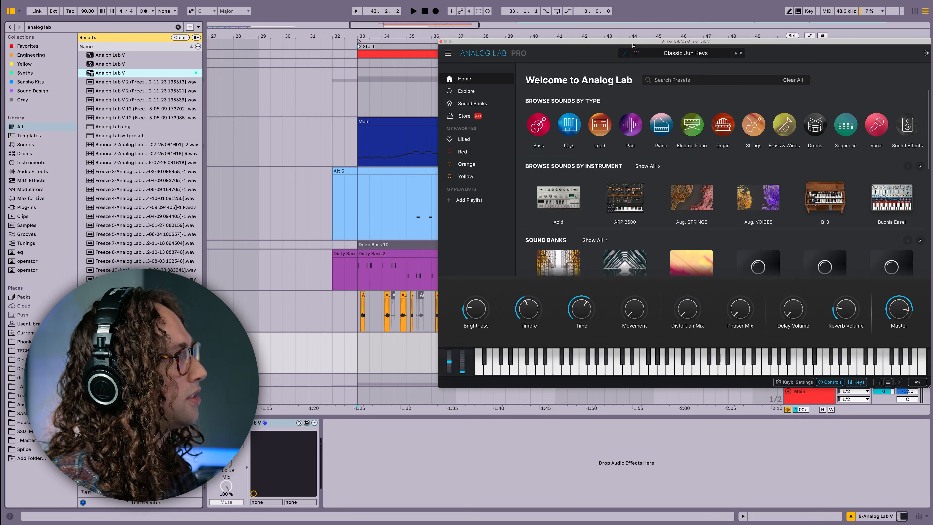
pyautogui.moveTo(632, 46); pyautogui.dragTo(476, 62)
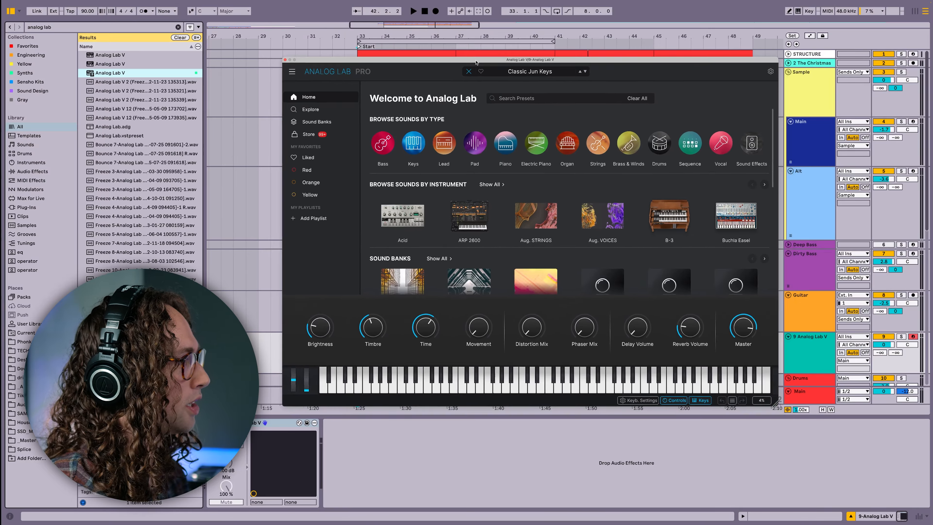
pyautogui.moveTo(883, 344); pyautogui.dragTo(883, 364)
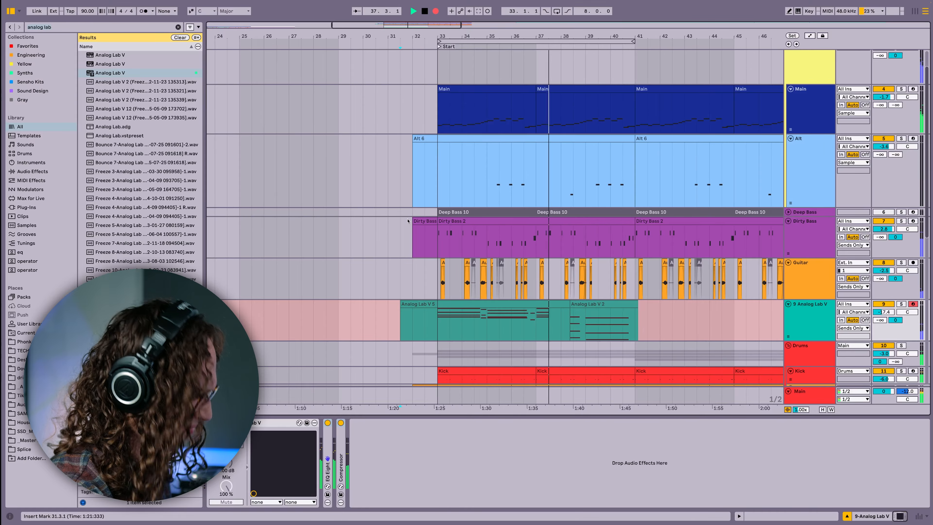
# Stop the Analog Lab V recording and select bars 33 to 37 of the recorded part.
pyautogui.press('space')
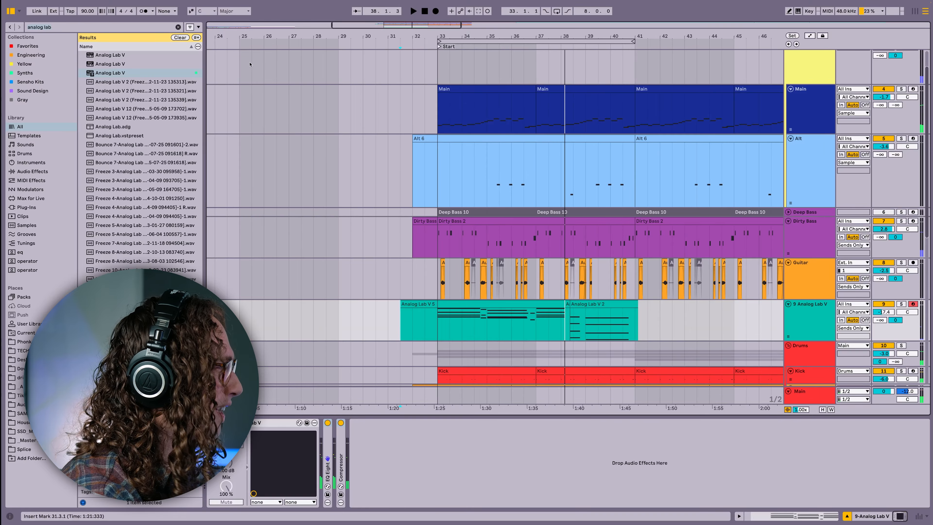
pyautogui.moveTo(437, 320); pyautogui.dragTo(536, 317)
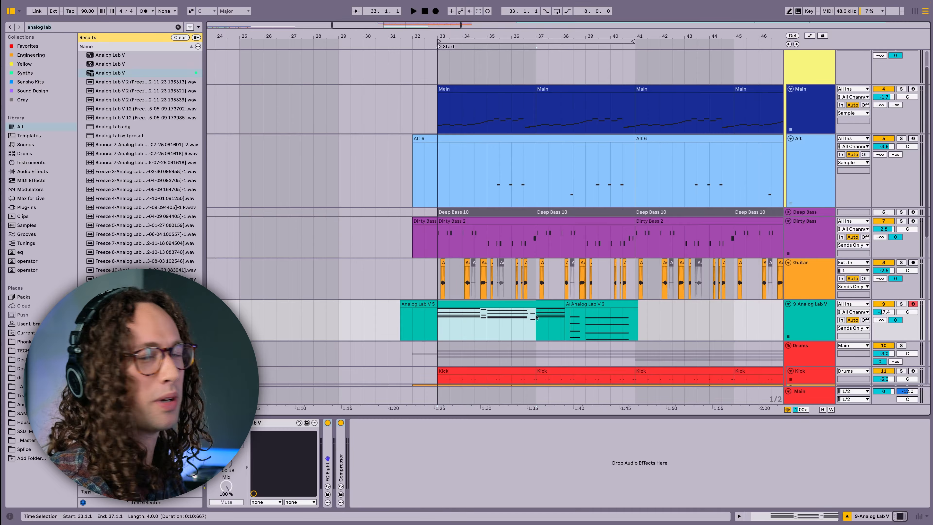